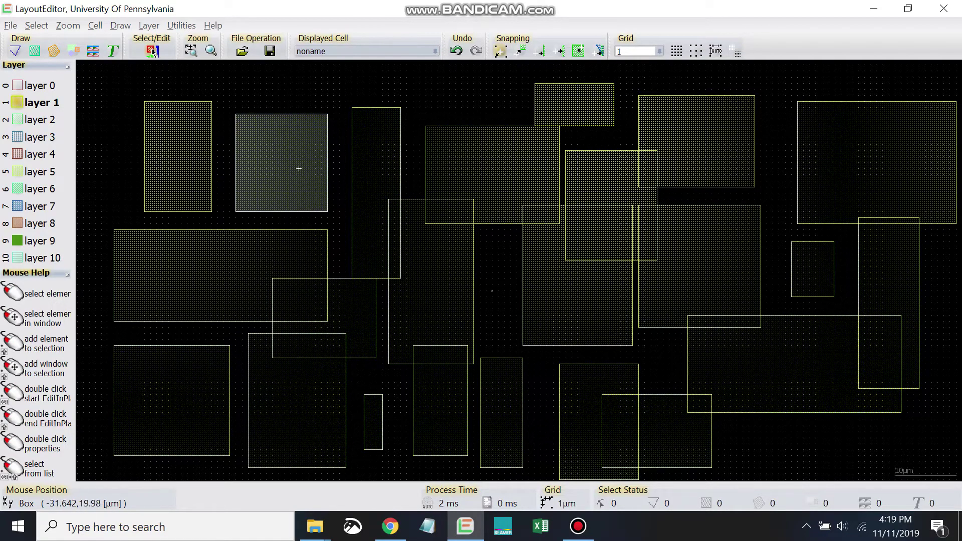
Select the square layer-1 box near the top-left of the canvas
click(299, 169)
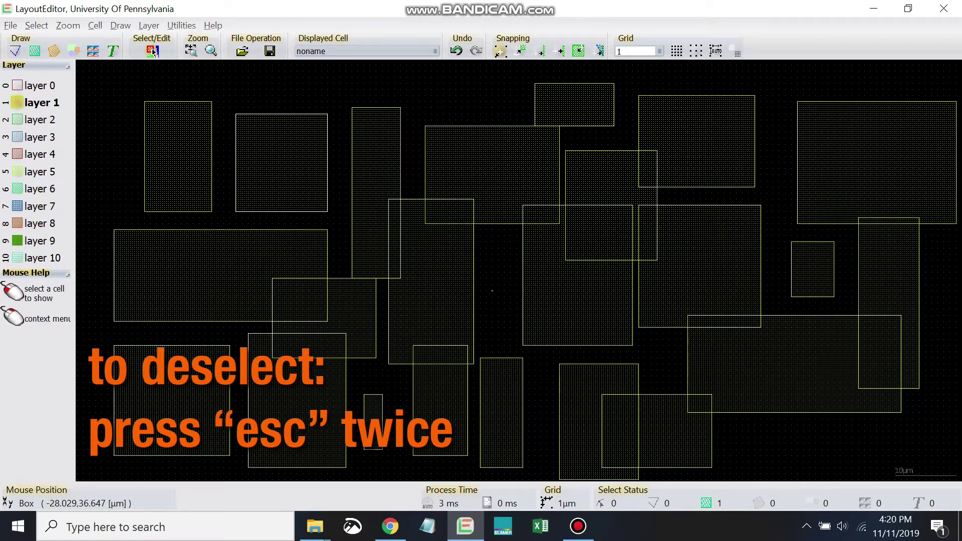
Clear the selection so the square box is no longer selected
key(Escape)
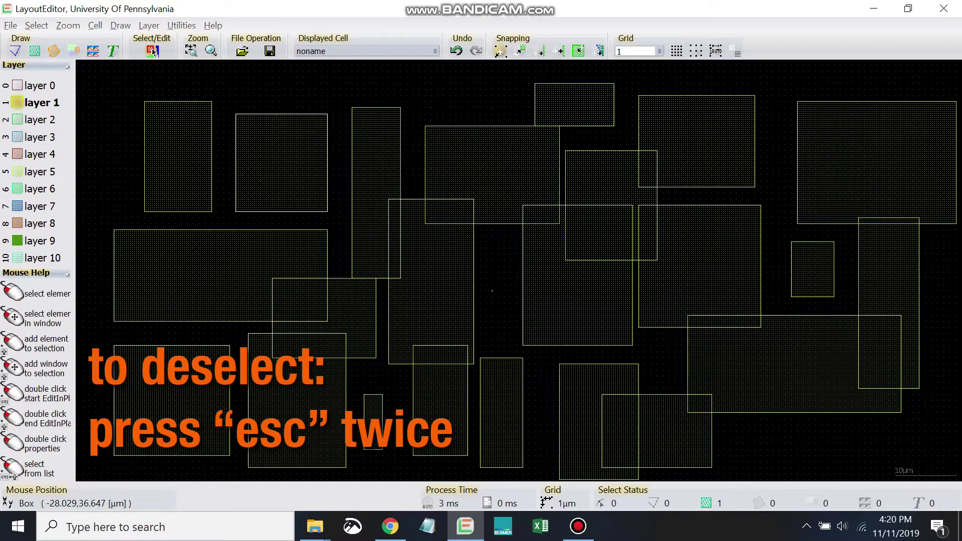
key(Escape)
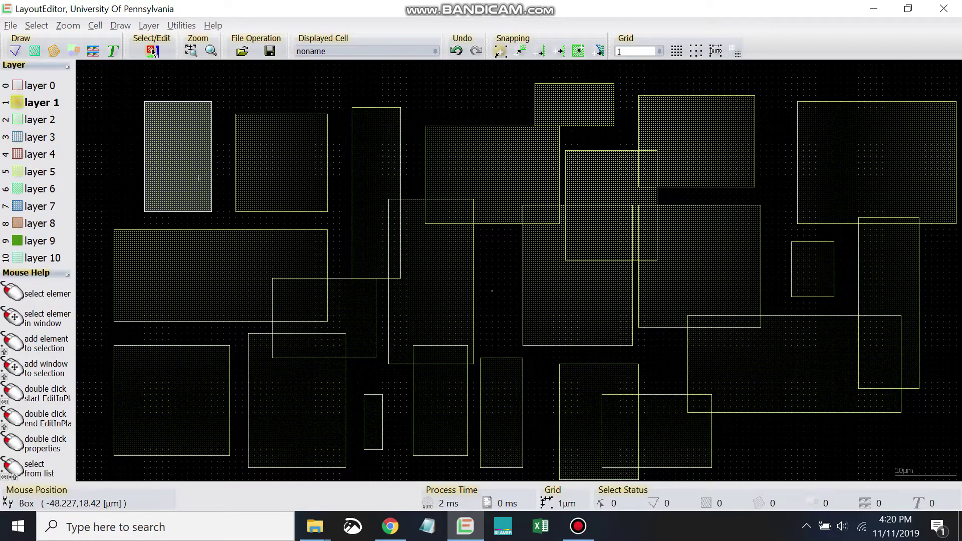
Try selecting the tall box, adding the square box, and the lower-left box, ending with only the tall top-left box
click(168, 163)
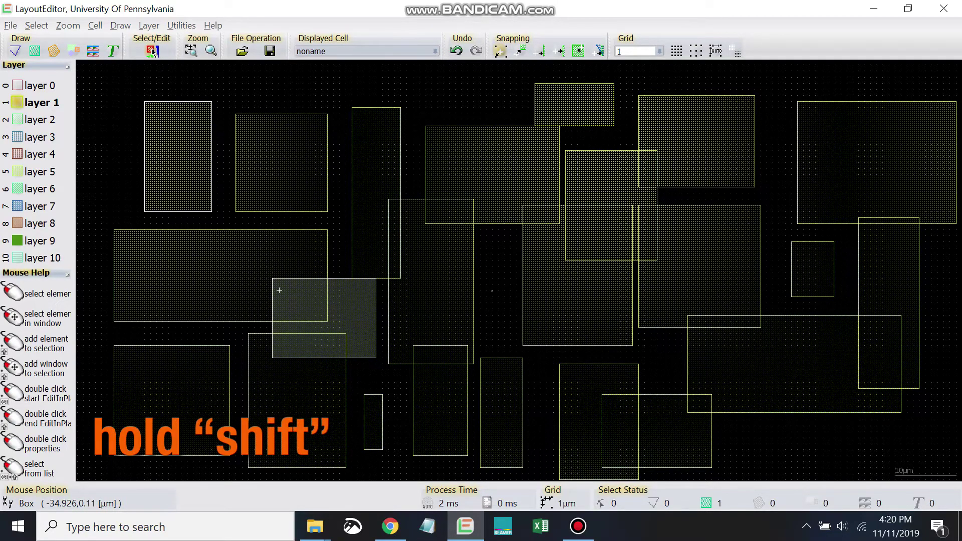
shift+click(273, 155)
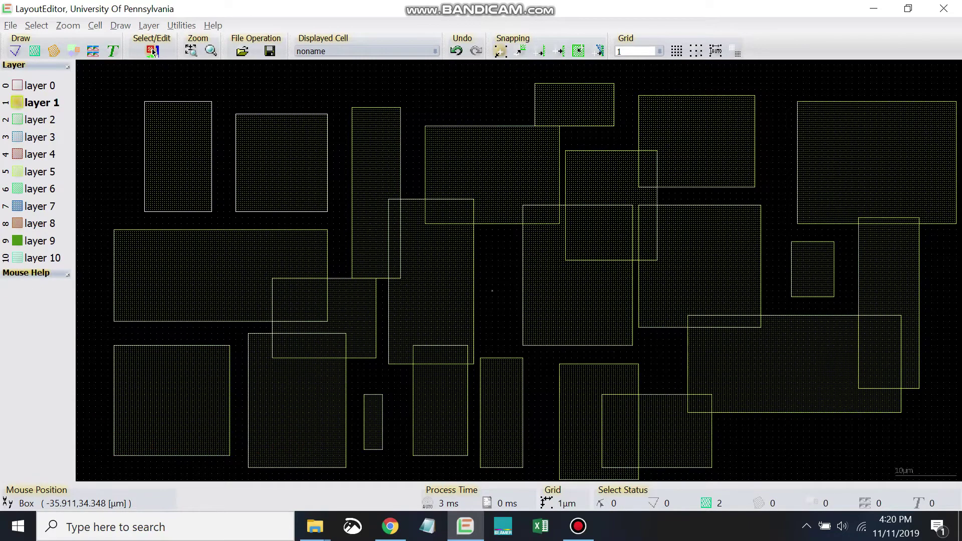
click(151, 409)
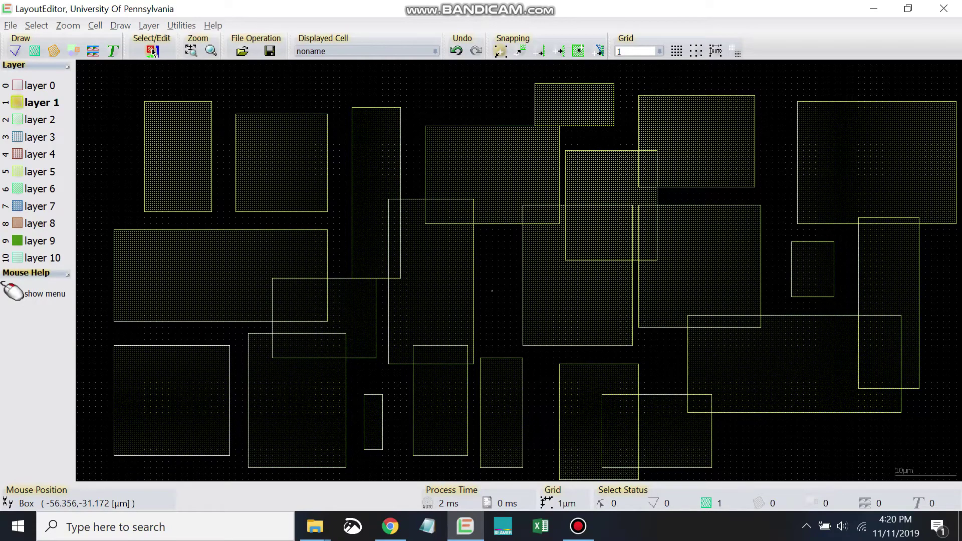
click(194, 149)
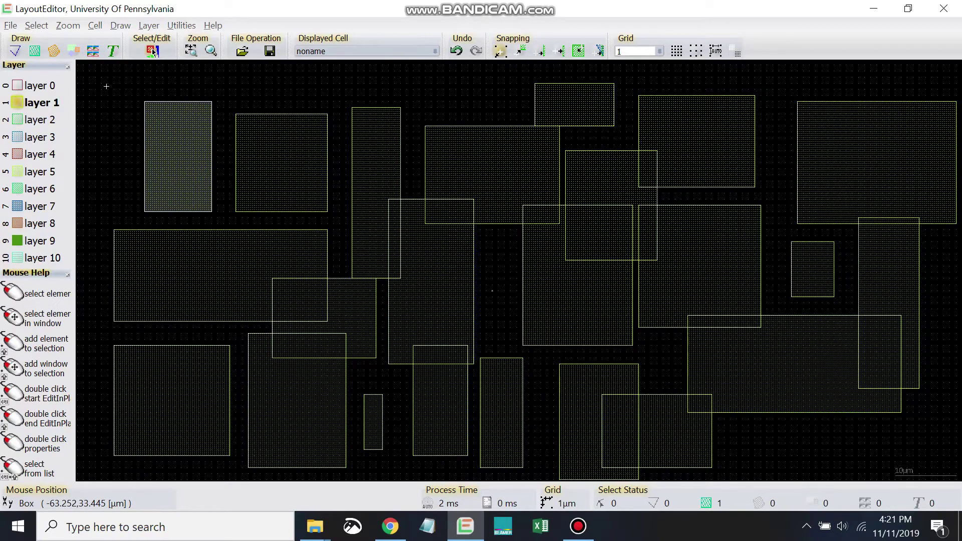
Window-select the upper-left and lower-left box groups, then deselect everything again
drag(106, 87, 425, 340)
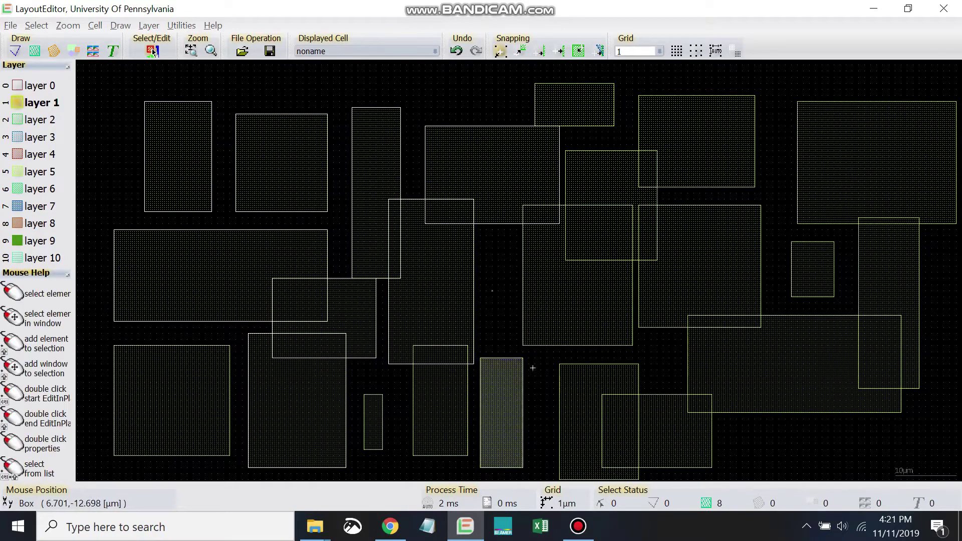
drag(89, 476, 561, 125)
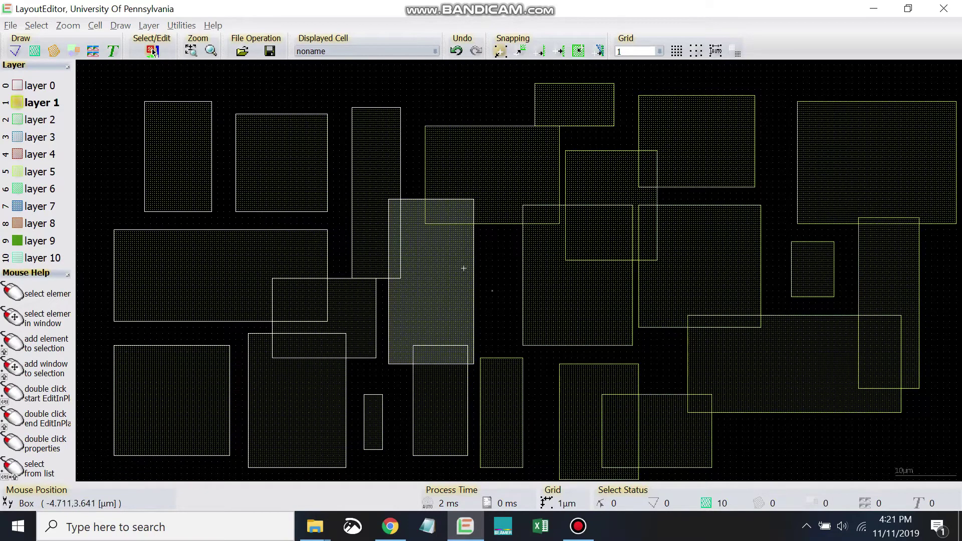
click(413, 80)
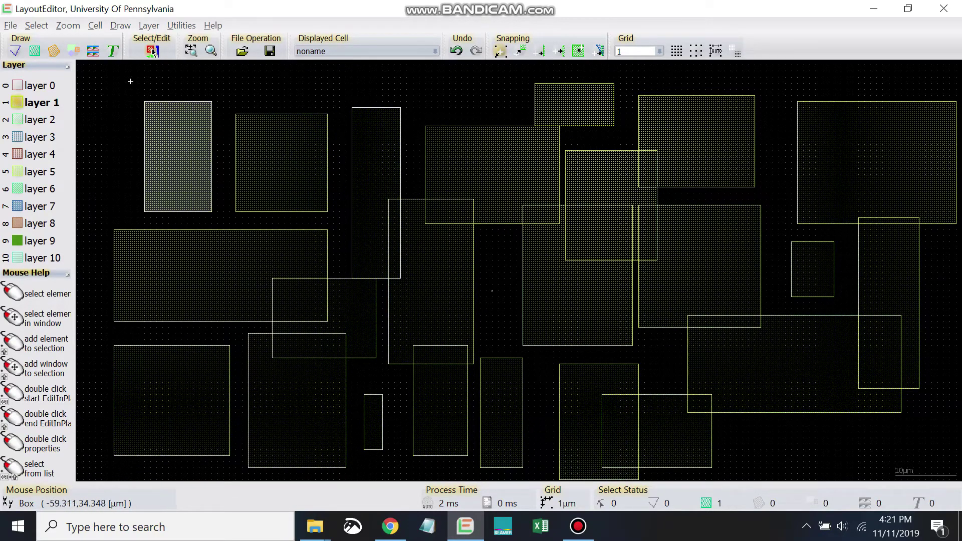
click(118, 74)
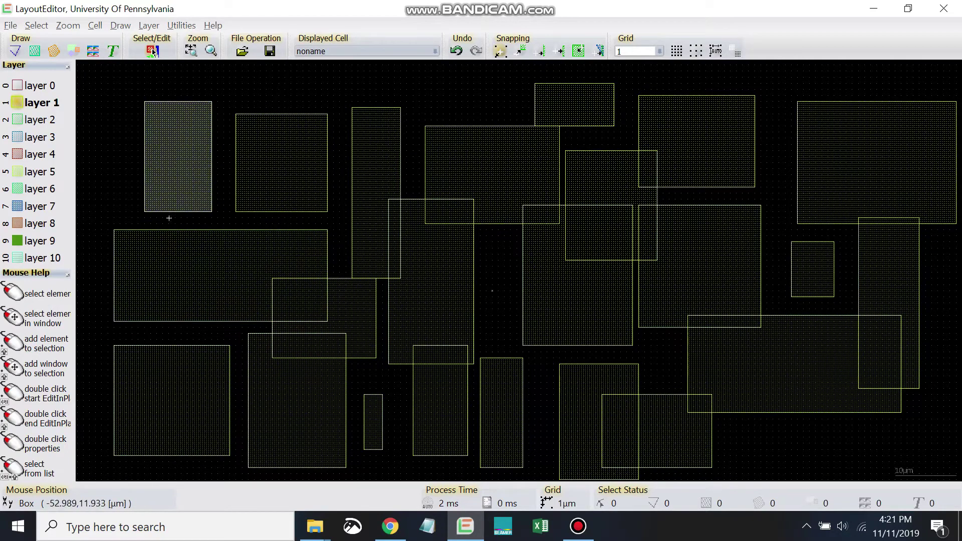
Select the tall top-left box and switch the editor into deselect mode
click(167, 167)
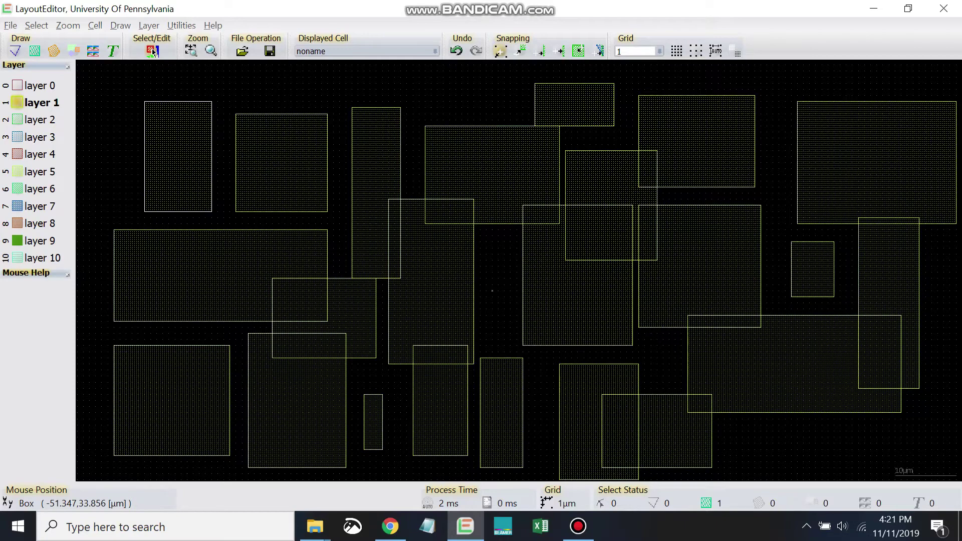
click(152, 51)
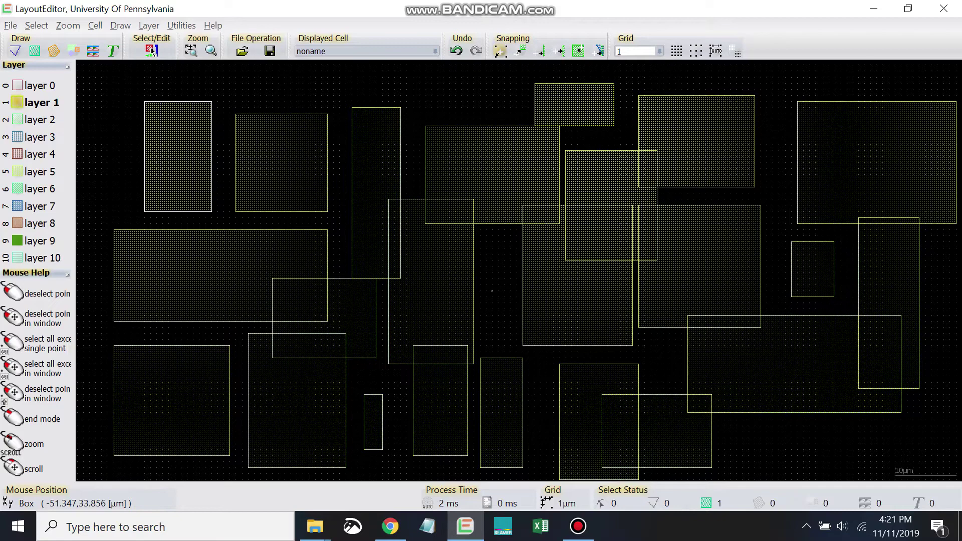
key(alt+z)
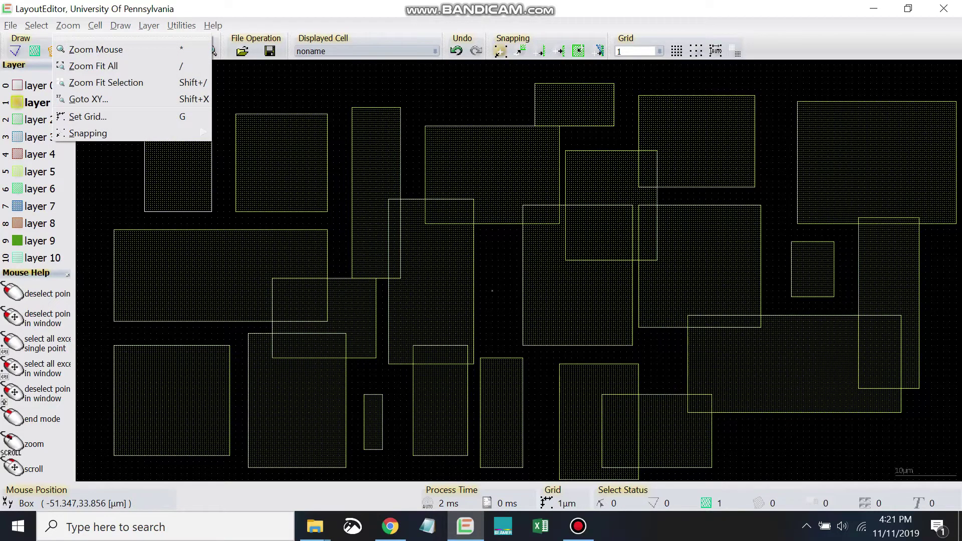
key(Left)
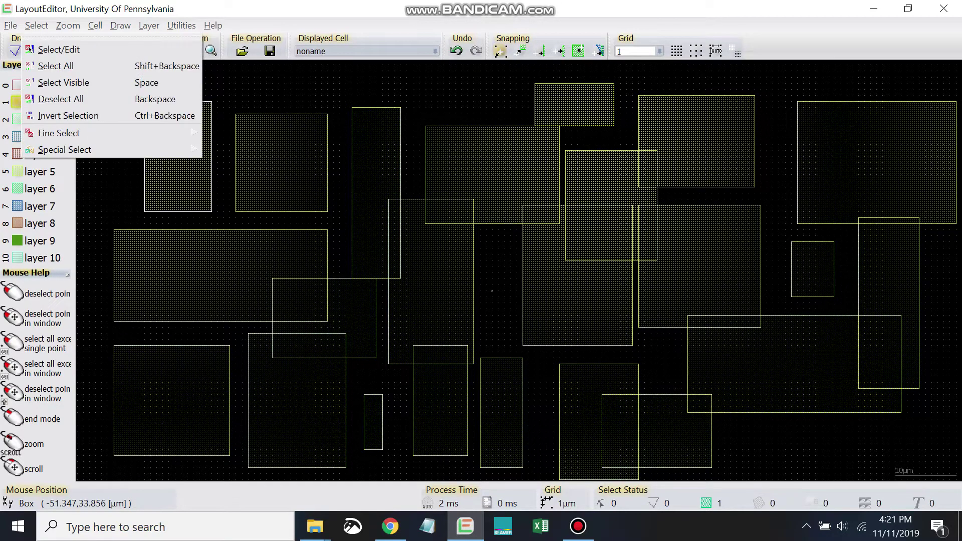
key(Down)
key(Down)
key(f)
key(Down)
key(Down)
key(Down)
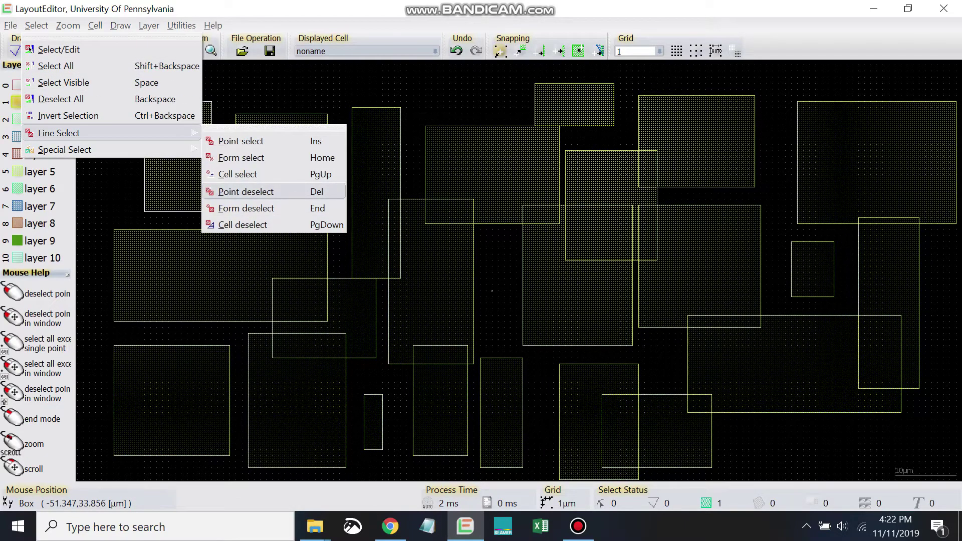
key(Down)
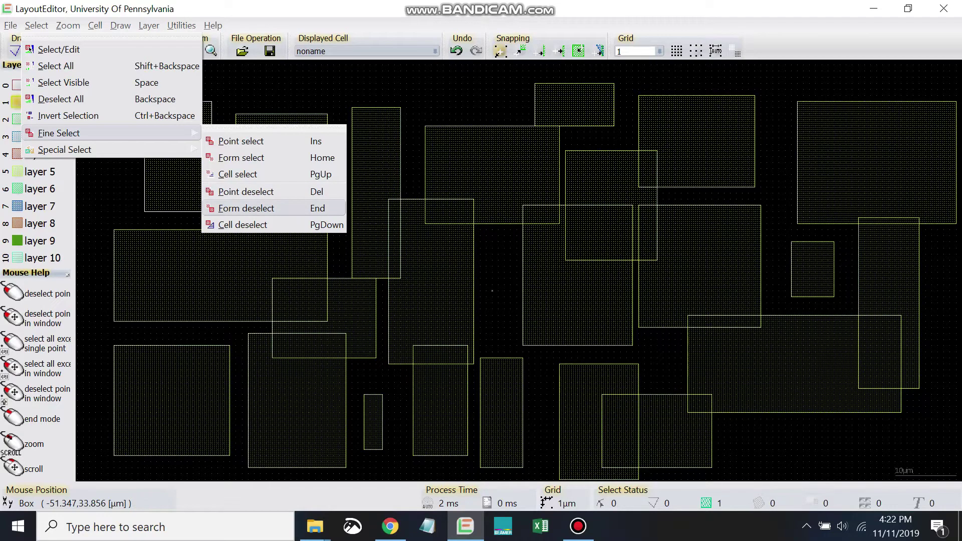
key(Up)
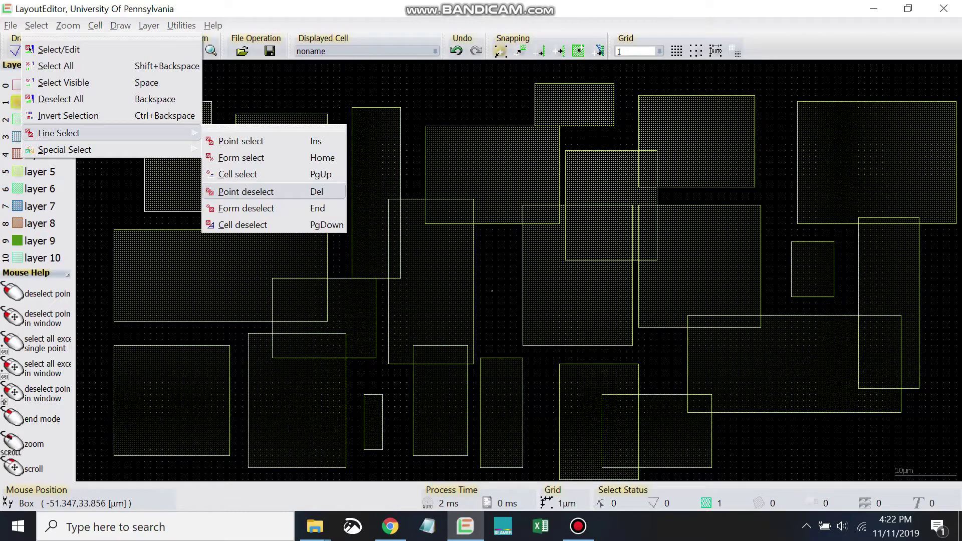
key(Return)
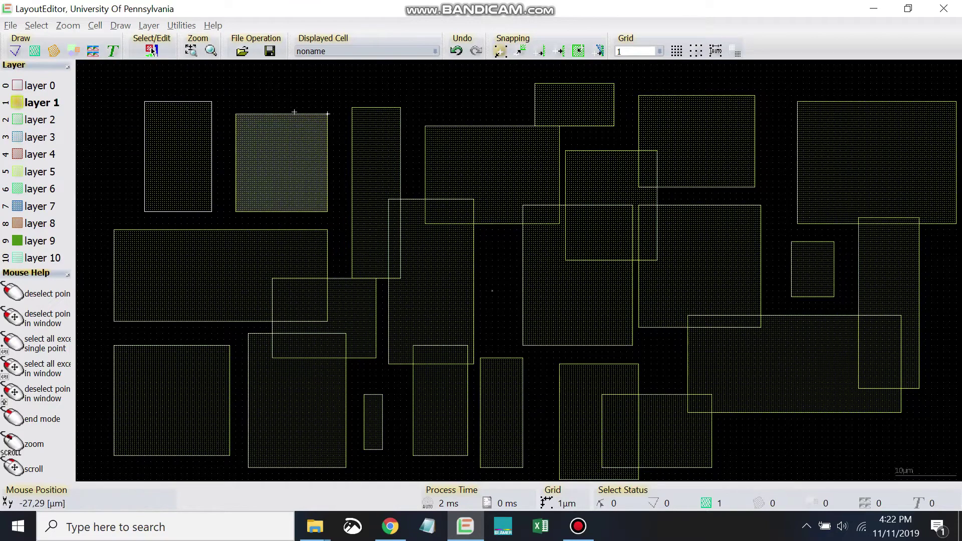
Leave deselect mode and choose Delete from the Draw menu to start deleting boxes
right_click(288, 112)
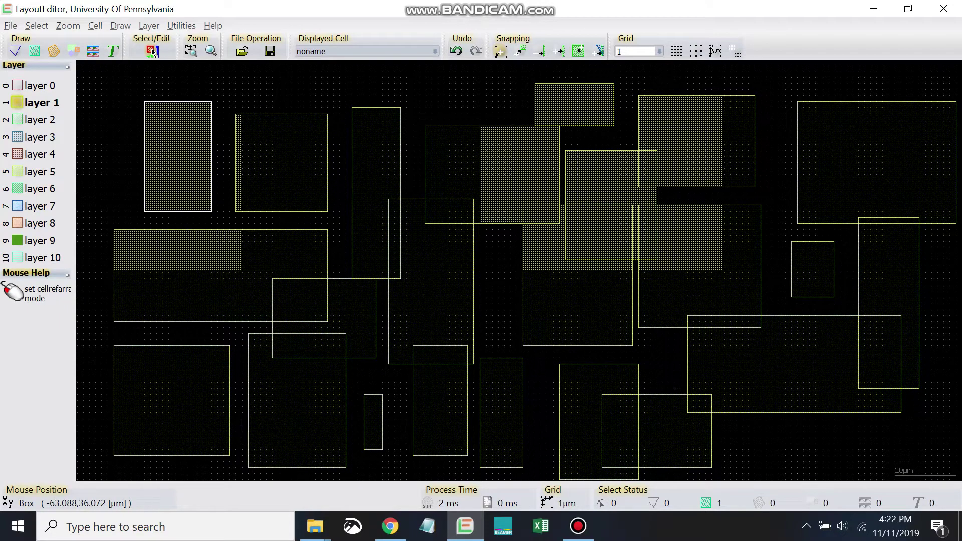
click(96, 25)
mouse_move(120, 25)
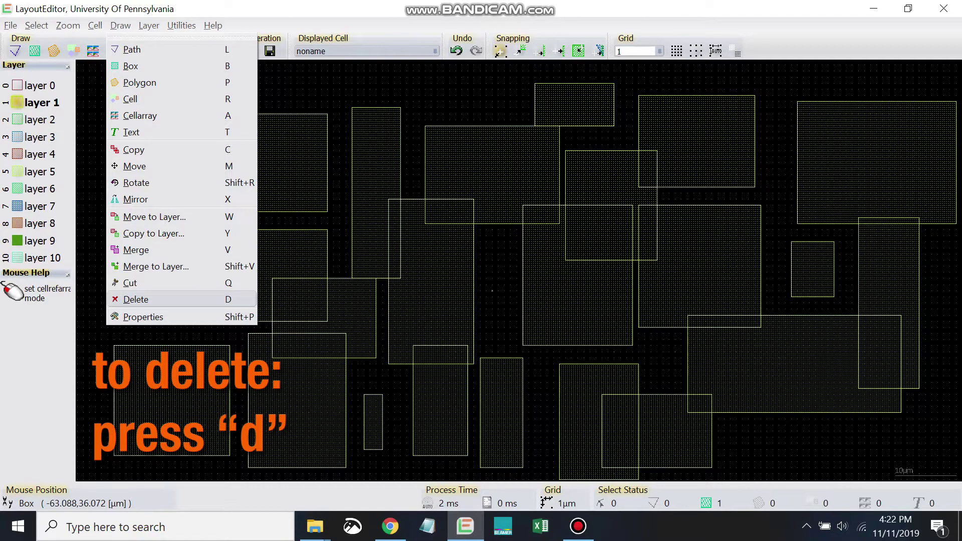
click(135, 299)
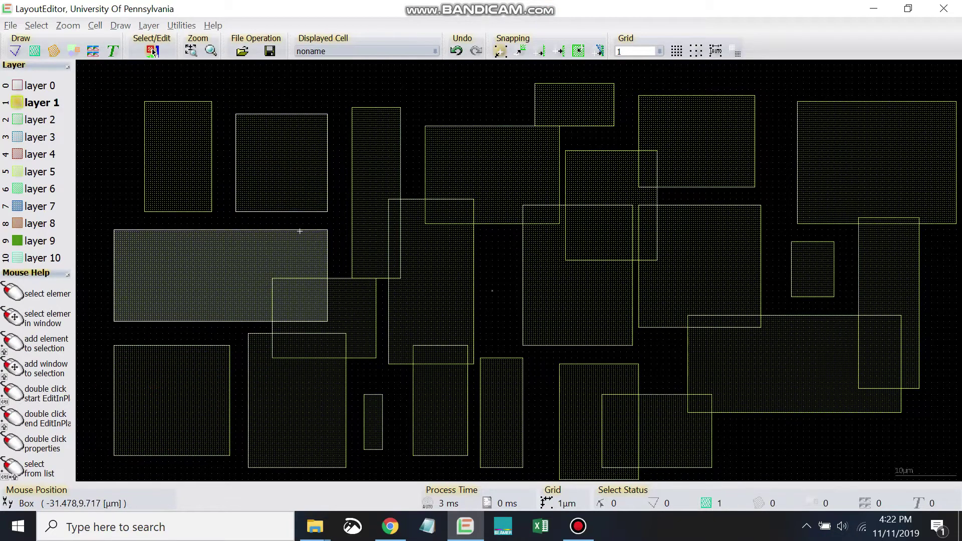
Delete the square, tall and wide top-left boxes and the lower-left box with D
key(d)
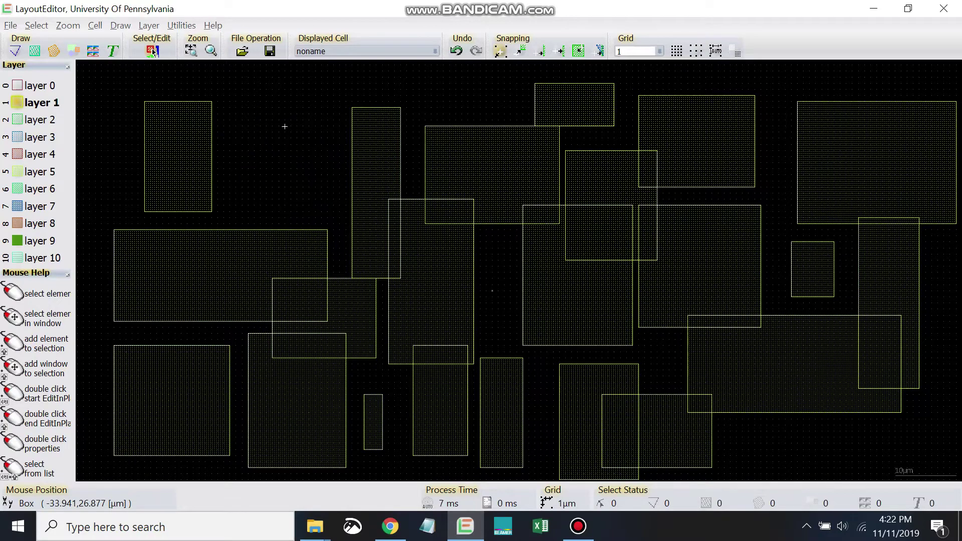
key(d)
key(d)
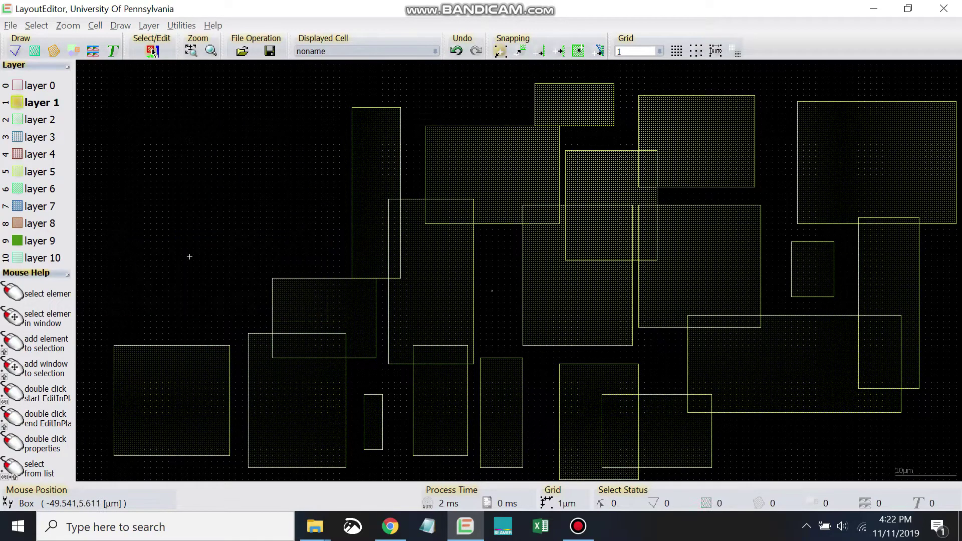
key(d)
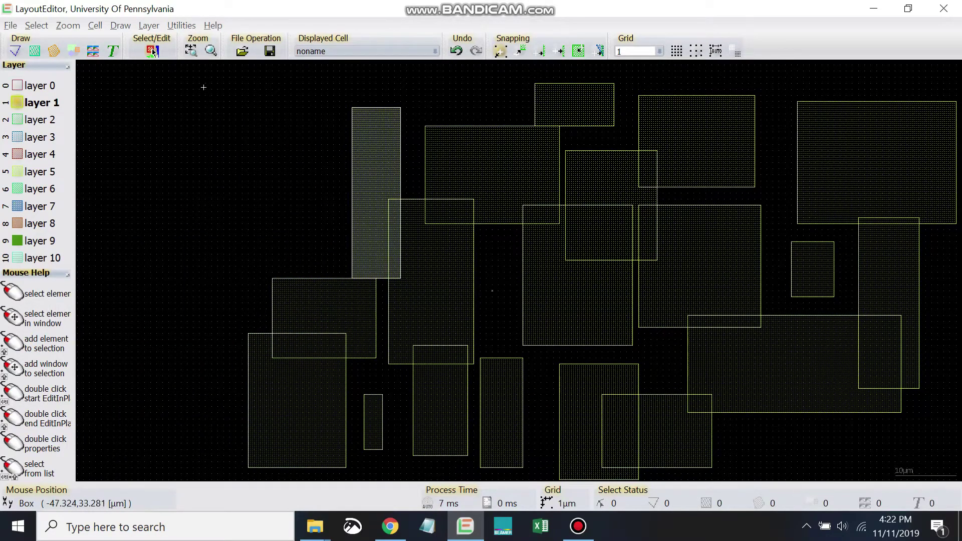
Window-select and delete the remaining boxes on the left, then all those on the right
drag(199, 82, 475, 478)
key(Delete)
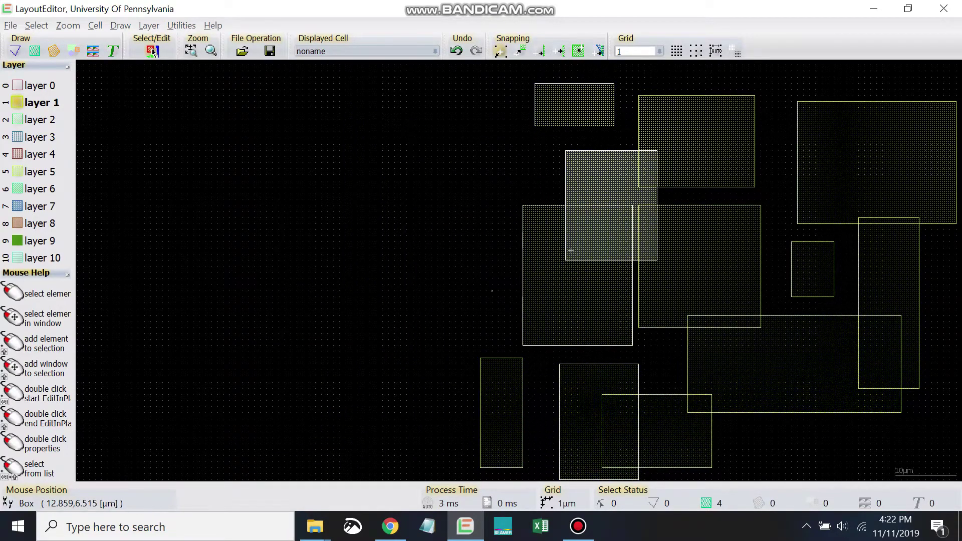
key(Delete)
drag(438, 106, 895, 408)
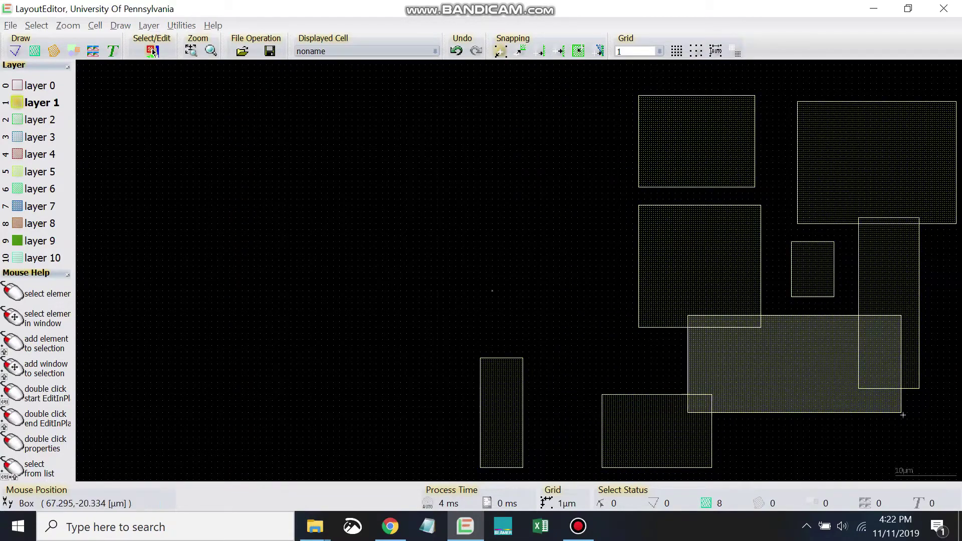
key(Delete)
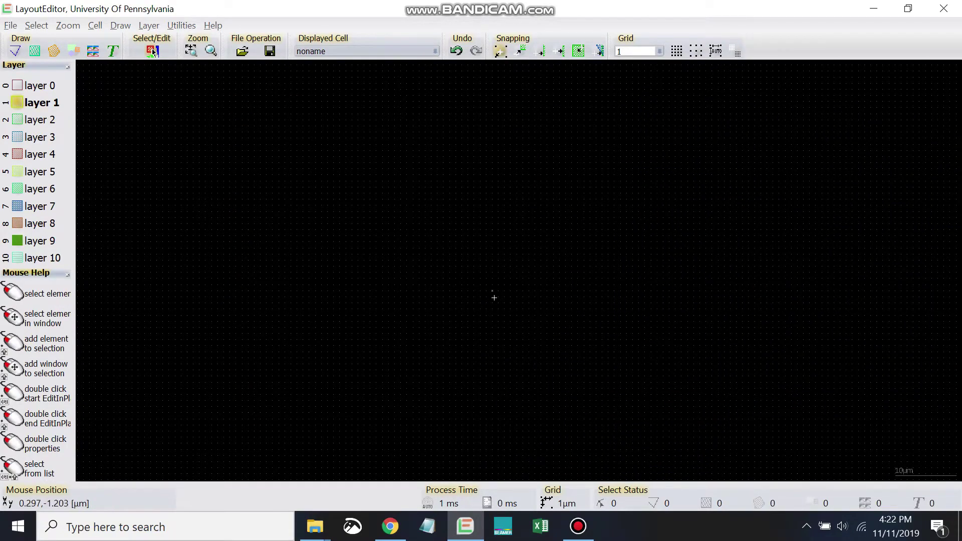